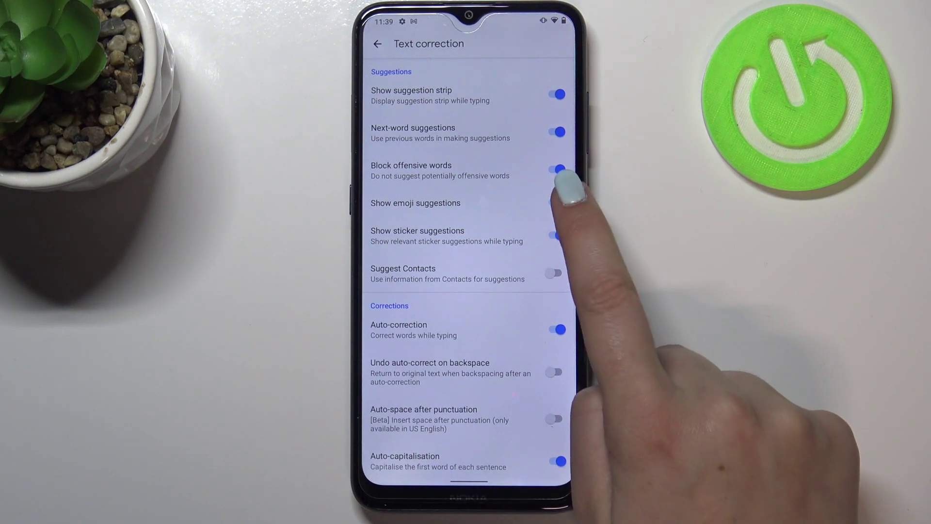
Switch 'Show emoji suggestions' off and back on, leaving it enabled
click(557, 202)
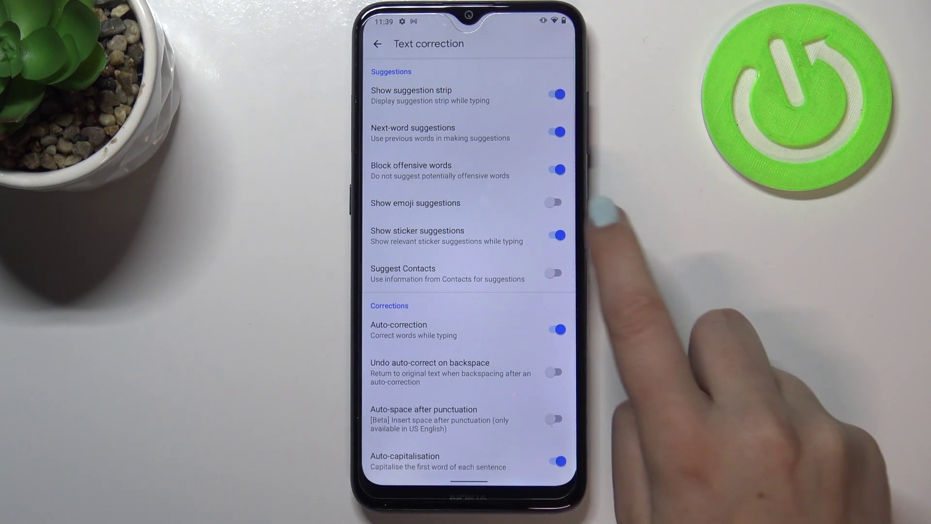
click(557, 203)
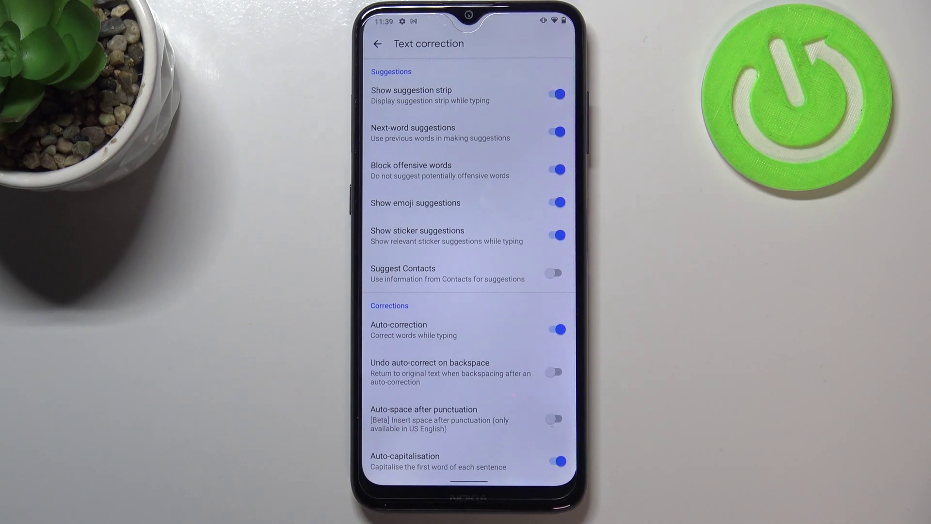
Swipe up from the bottom edge to return to the home screen
drag(469, 480, 469, 291)
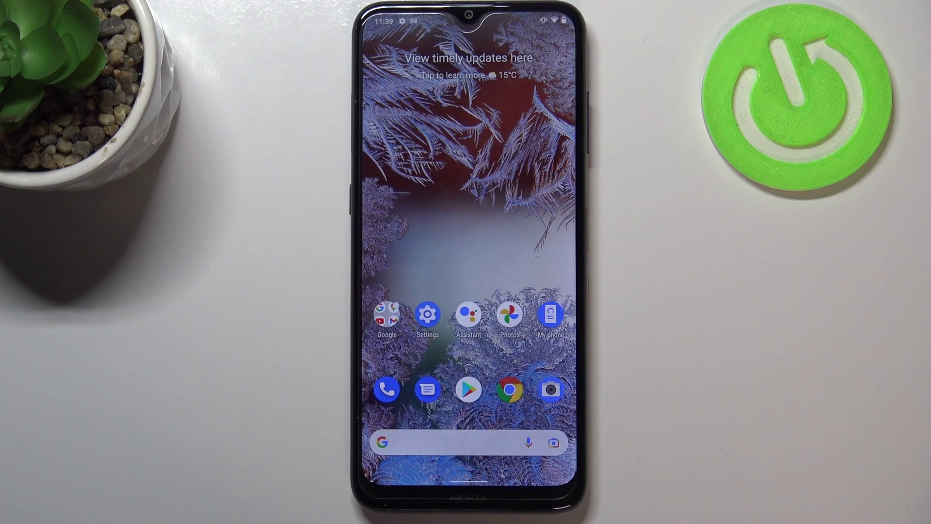